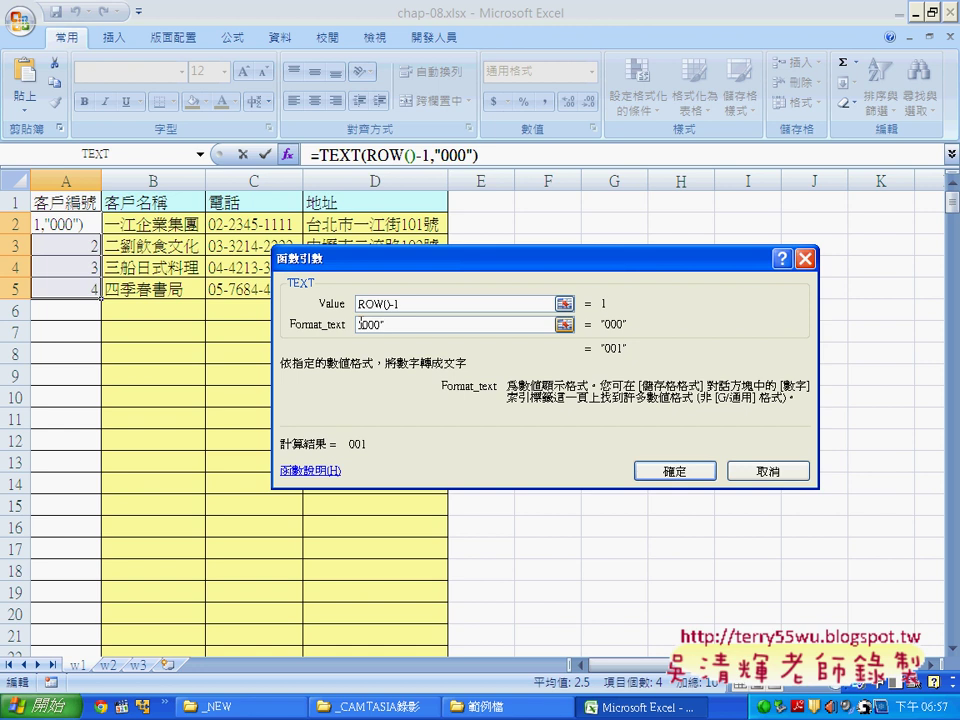
# Give the TEXT function the "000" format code so A2 displays 001.
pyautogui.moveTo(361, 323); pyautogui.dragTo(381, 323)
pyautogui.click(680, 474)
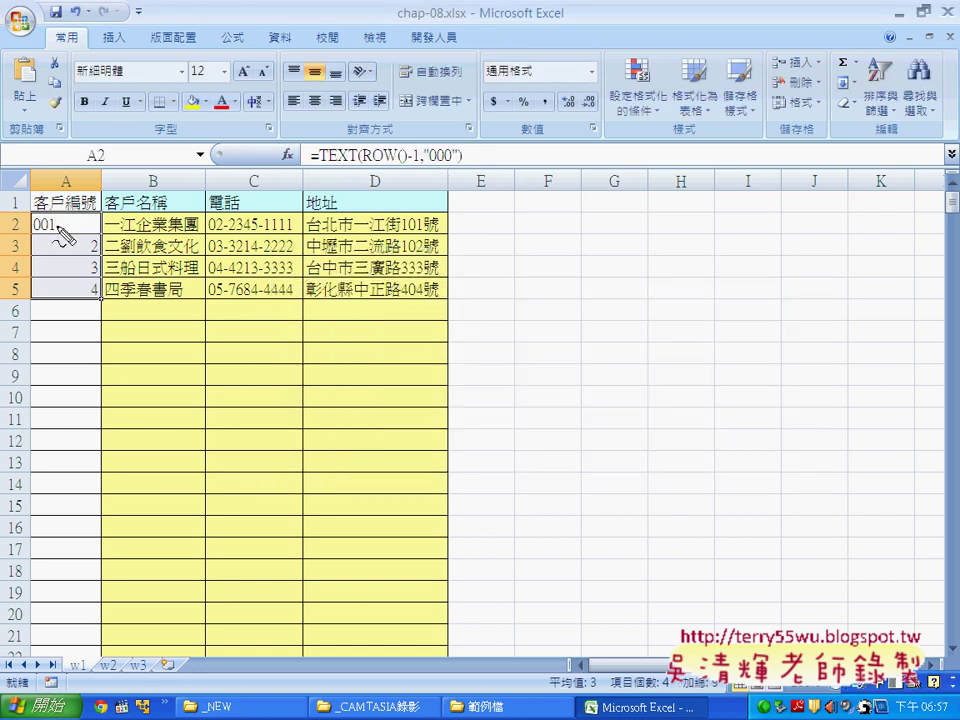
pyautogui.moveTo(58, 214); pyautogui.dragTo(62, 222)
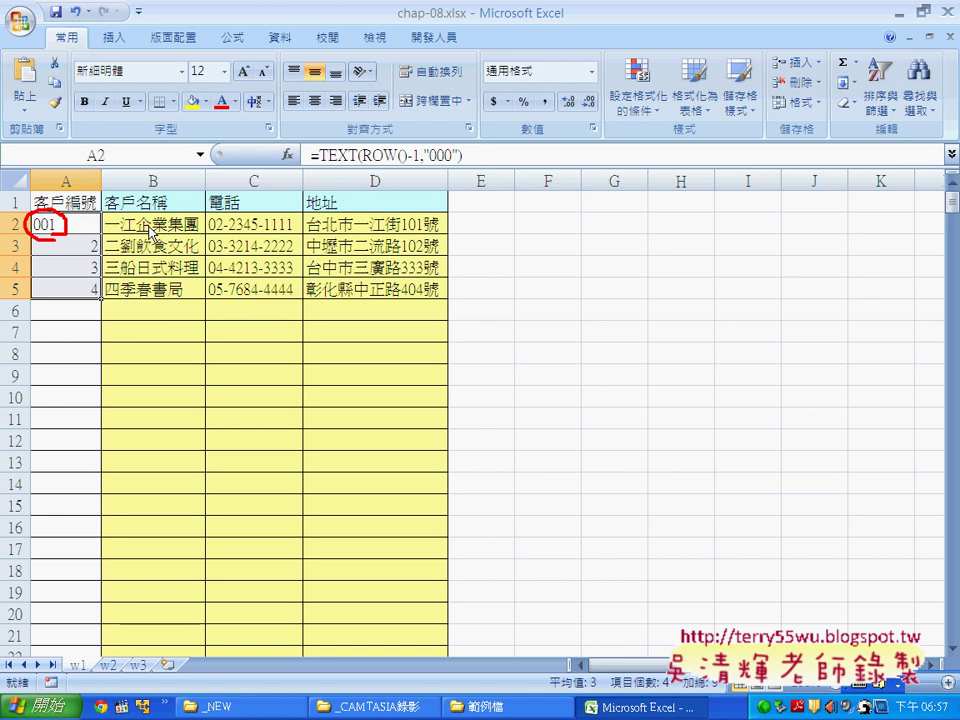
# Copy A2's TEXT formula down through A5, producing IDs 001 to 004.
pyautogui.press('Escape')
pyautogui.click(58, 225)
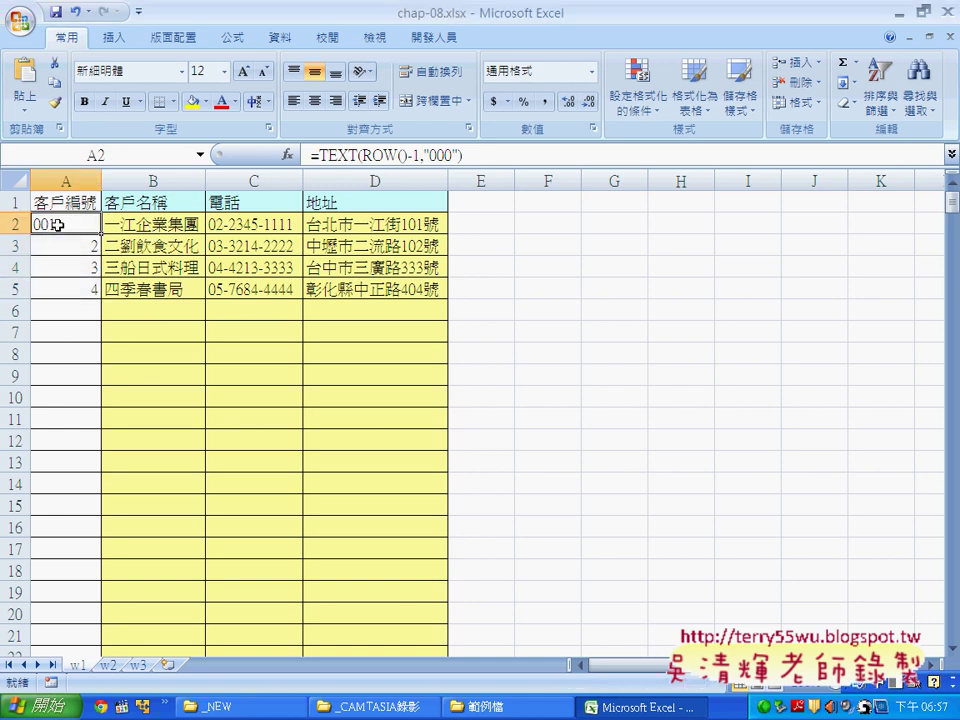
pyautogui.moveTo(100, 234); pyautogui.dragTo(100, 290)
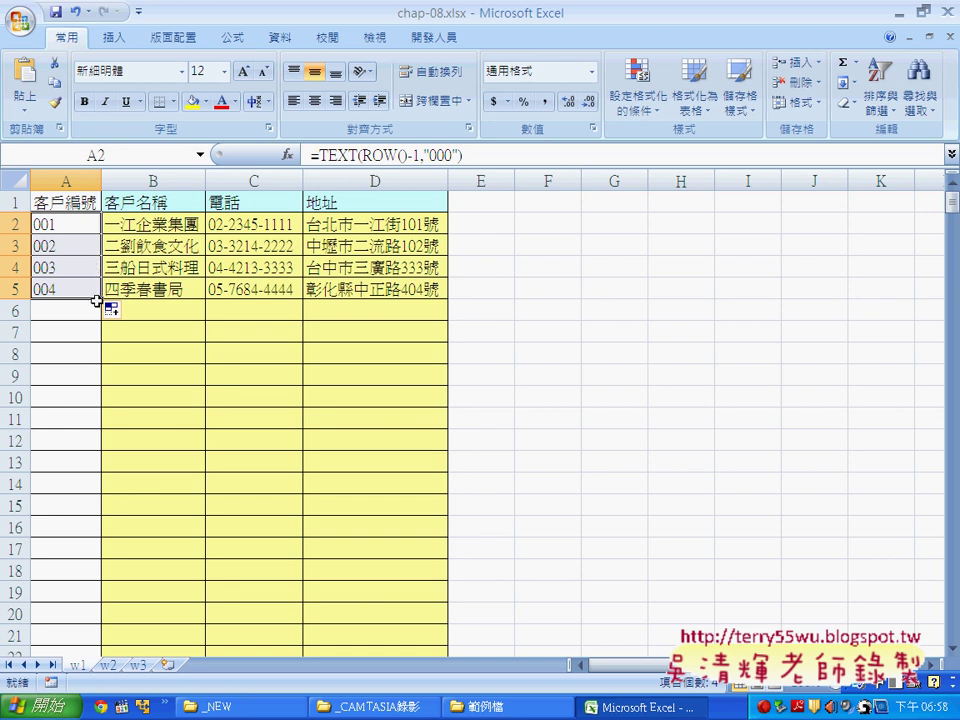
# Enter sample name XXXXXX in B6, then compare A6's ID 005 with blank A7.
pyautogui.scroll(-1, 88, 405)
pyautogui.scroll(1, 88, 405)
pyautogui.click(173, 314)
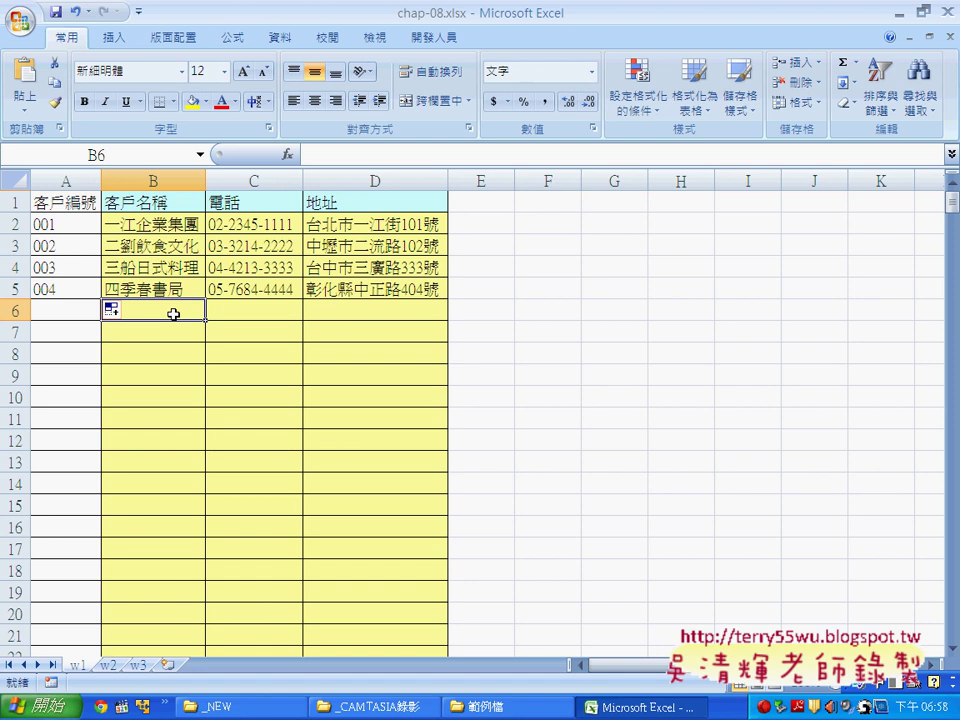
pyautogui.write('XXXX')
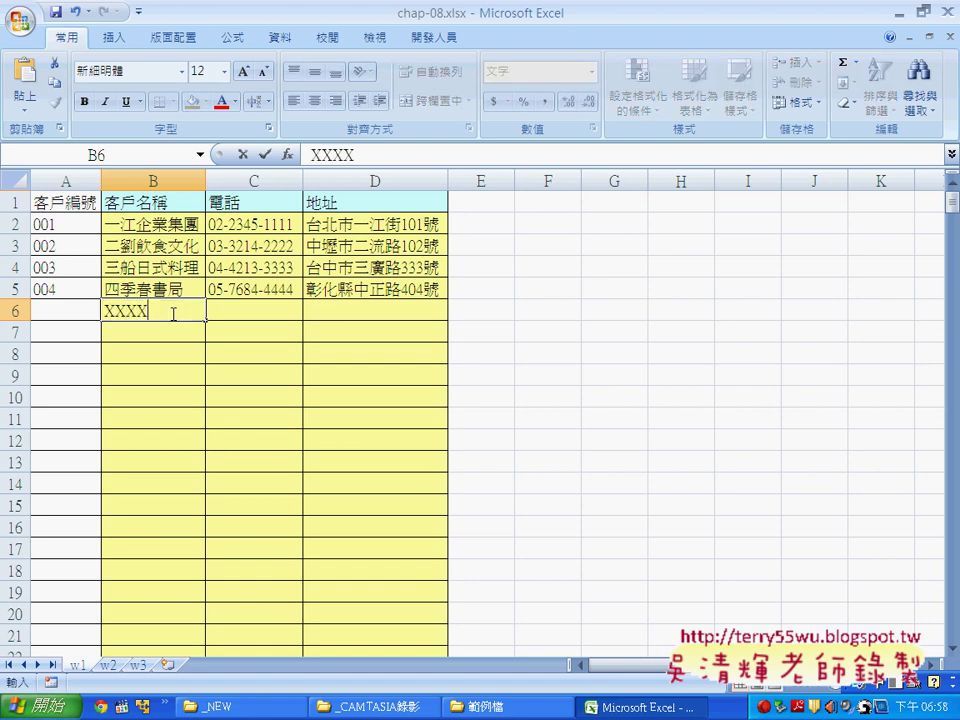
pyautogui.write('XX')
pyautogui.click(76, 311)
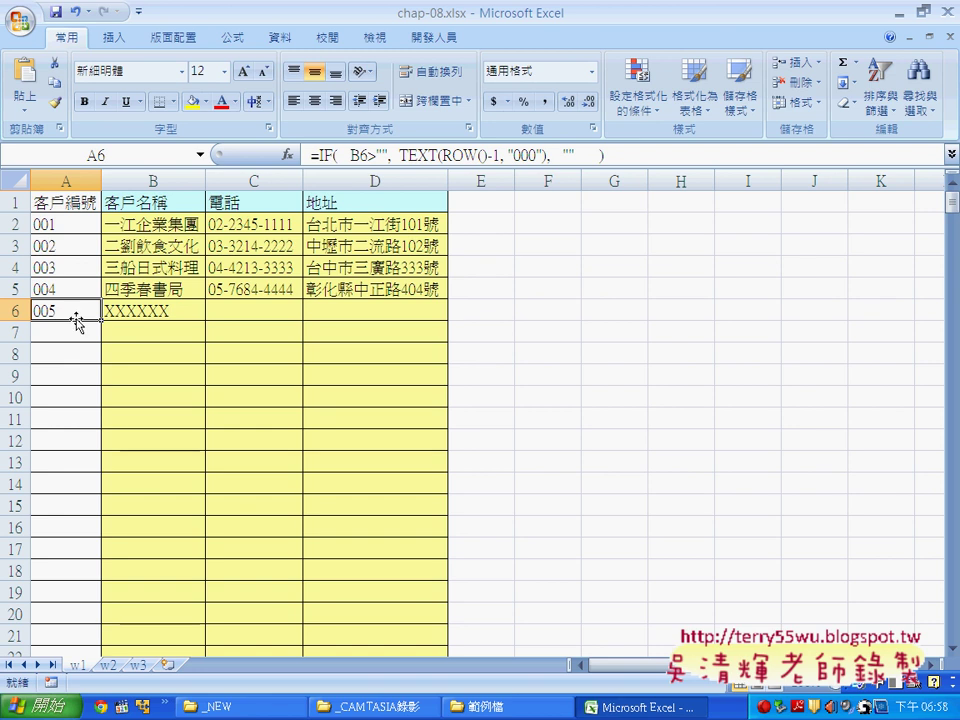
pyautogui.press('Down')
pyautogui.press('Up')
pyautogui.press('Down')
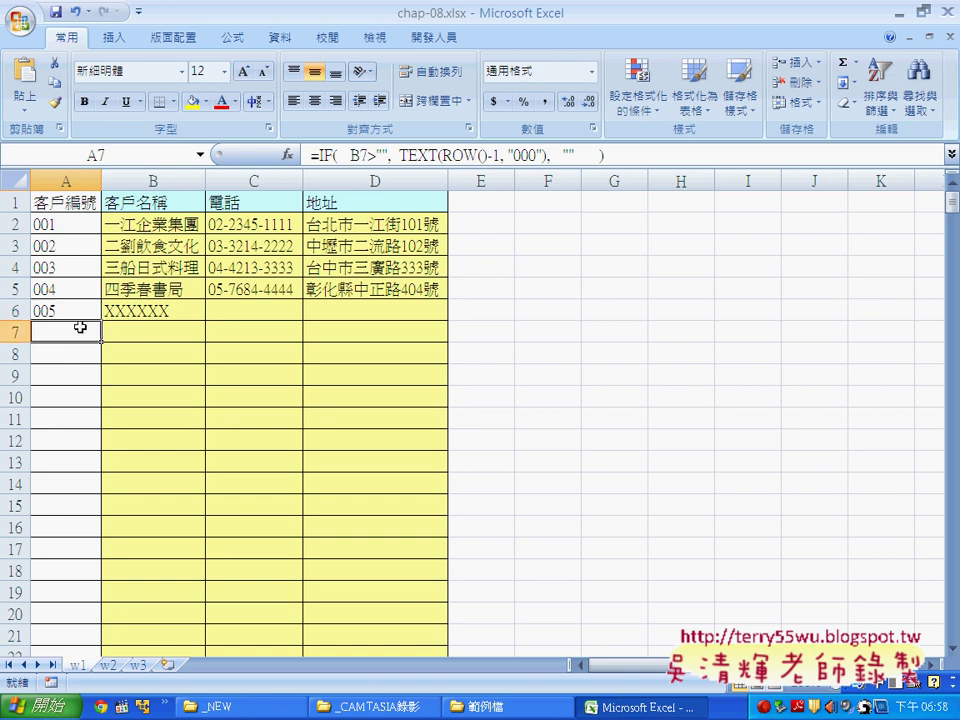
pyautogui.click(80, 311)
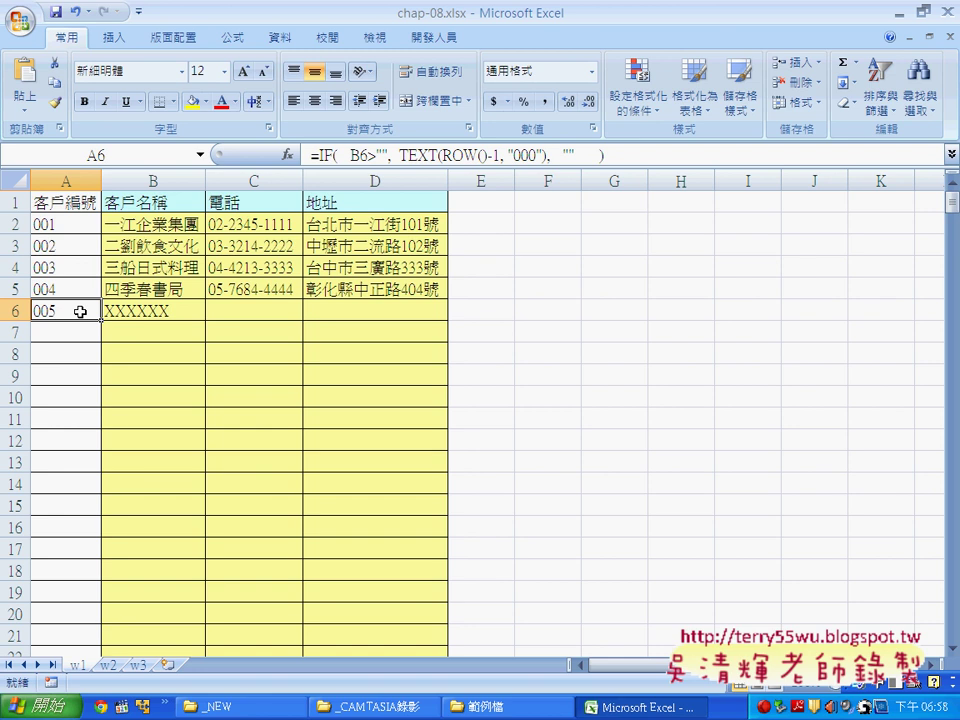
pyautogui.click(79, 298)
pyautogui.click(75, 311)
pyautogui.click(78, 295)
pyautogui.click(75, 312)
pyautogui.click(118, 315)
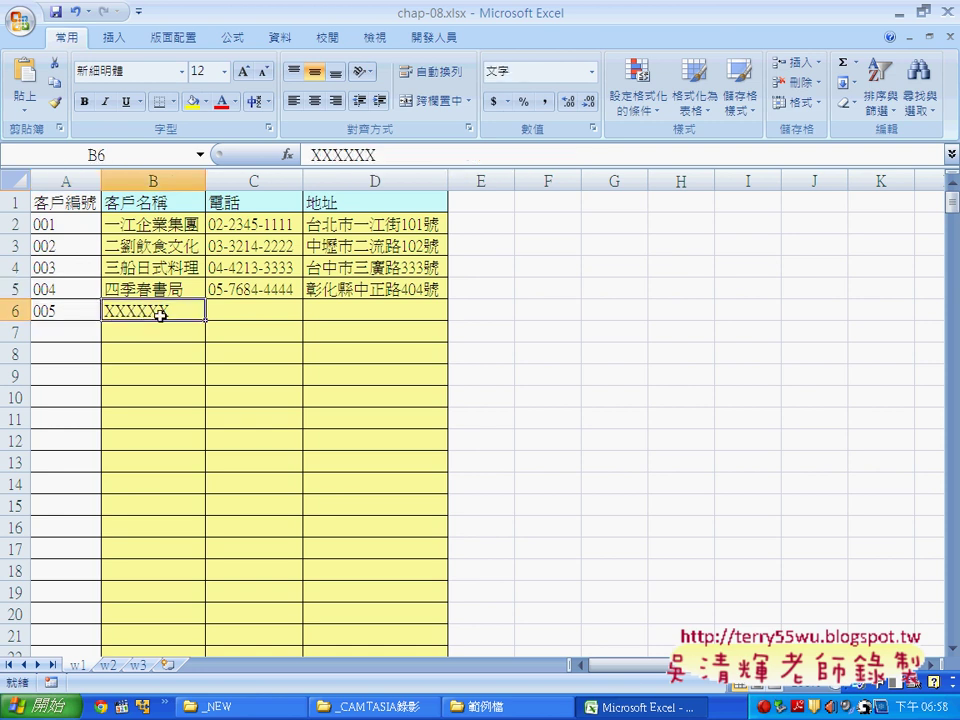
pyautogui.click(70, 312)
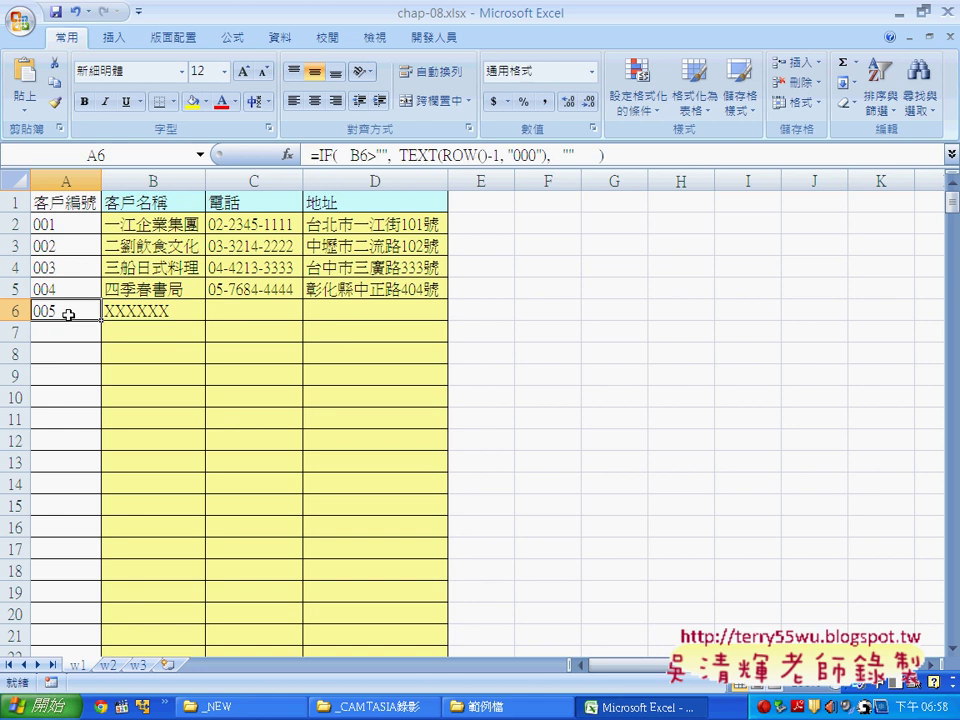
pyautogui.click(148, 317)
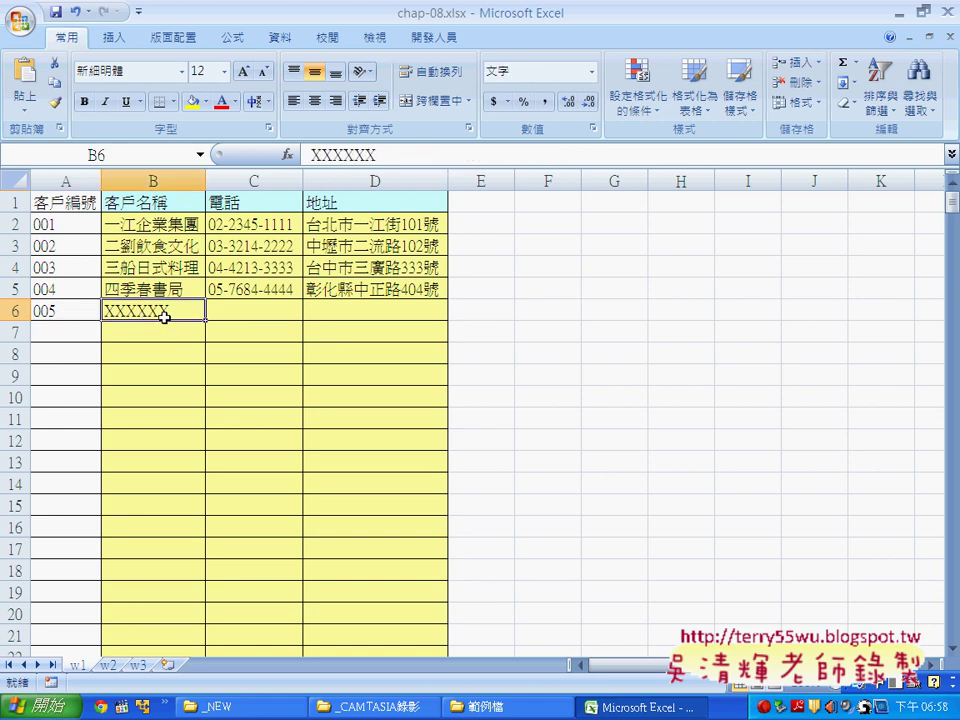
pyautogui.click(67, 312)
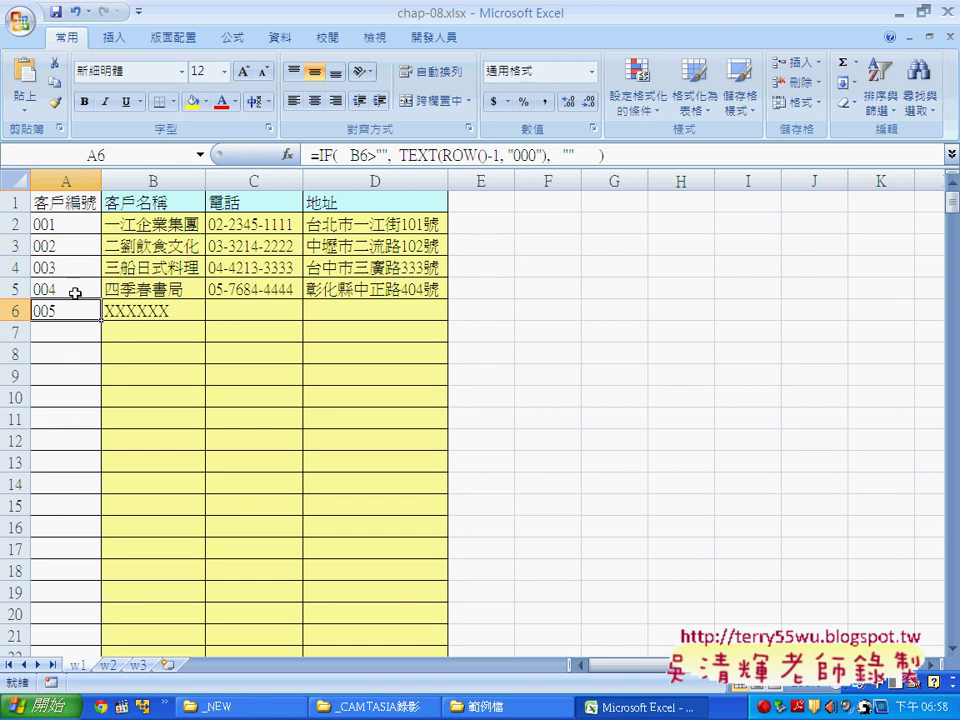
pyautogui.click(72, 220)
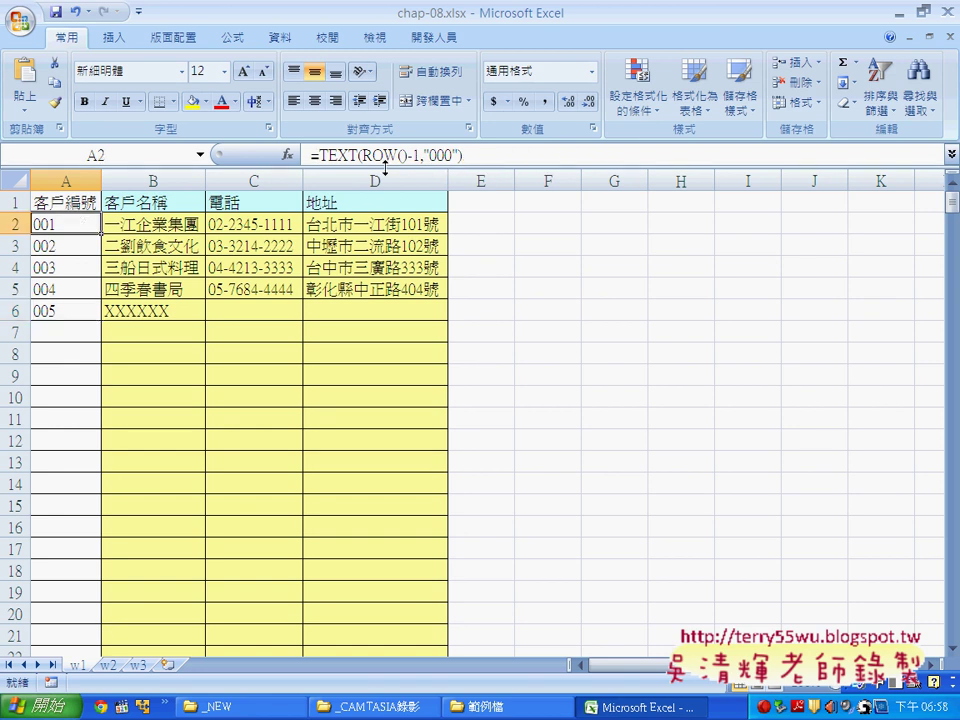
# Cut the old TEXT formula out of A2, leaving only the equals sign.
pyautogui.moveTo(314, 155); pyautogui.dragTo(458, 155)
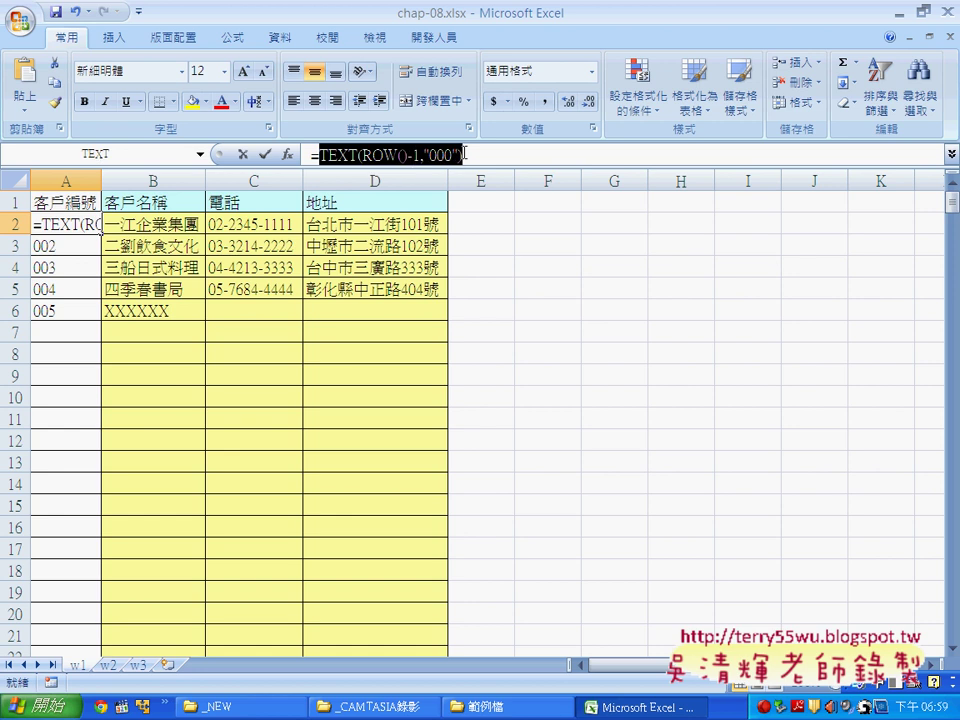
pyautogui.rightClick(449, 162)
pyautogui.click(452, 164)
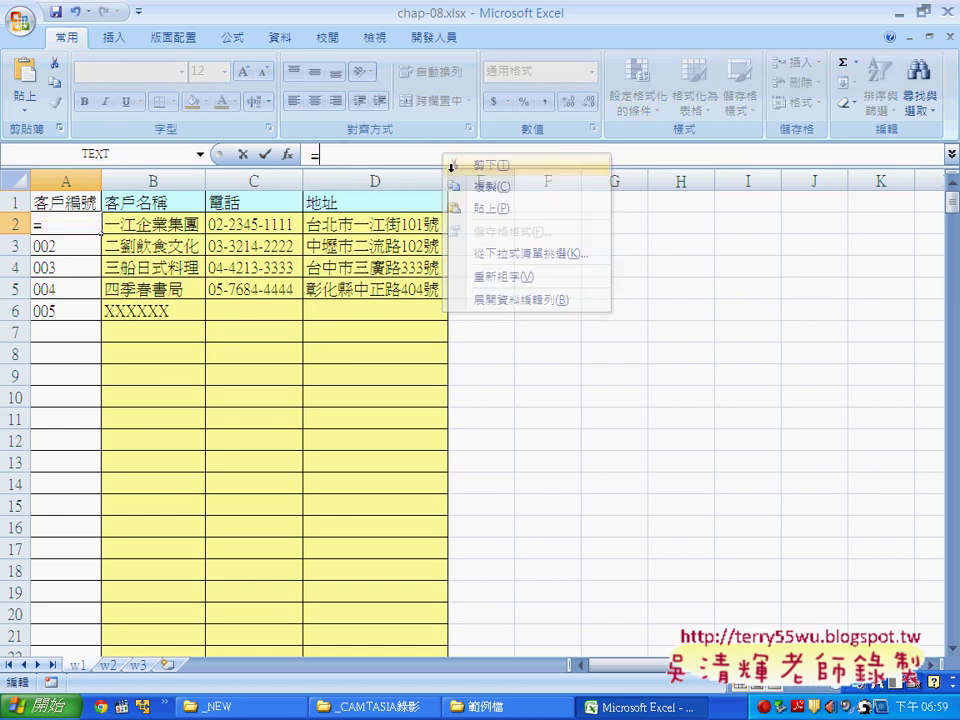
# Insert the IF function into A2, chosen from the All functions list.
pyautogui.click(288, 155)
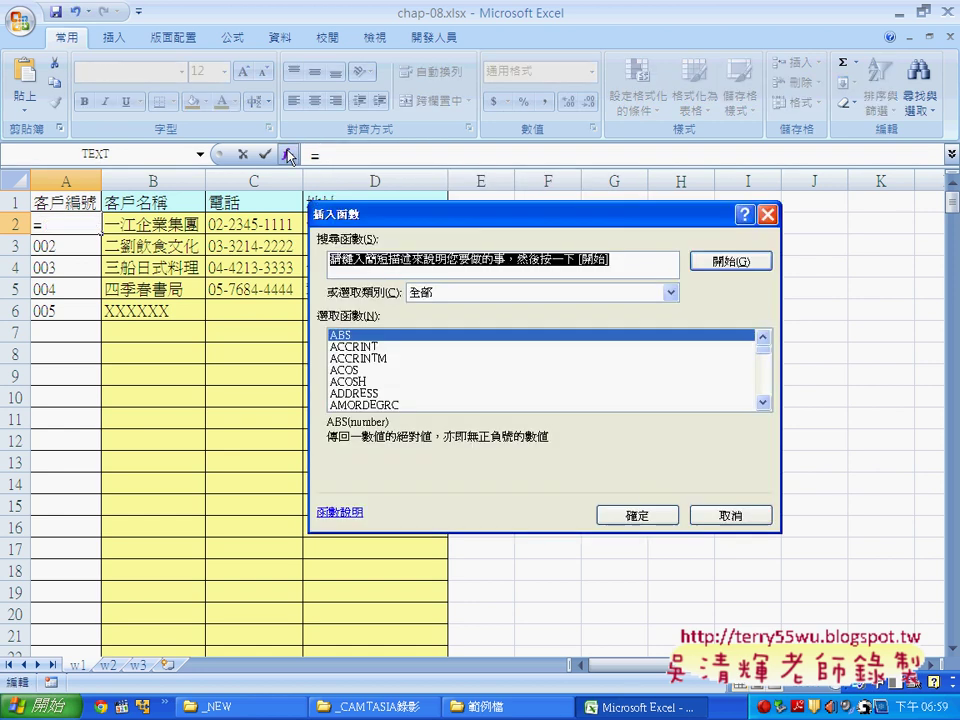
pyautogui.click(465, 292)
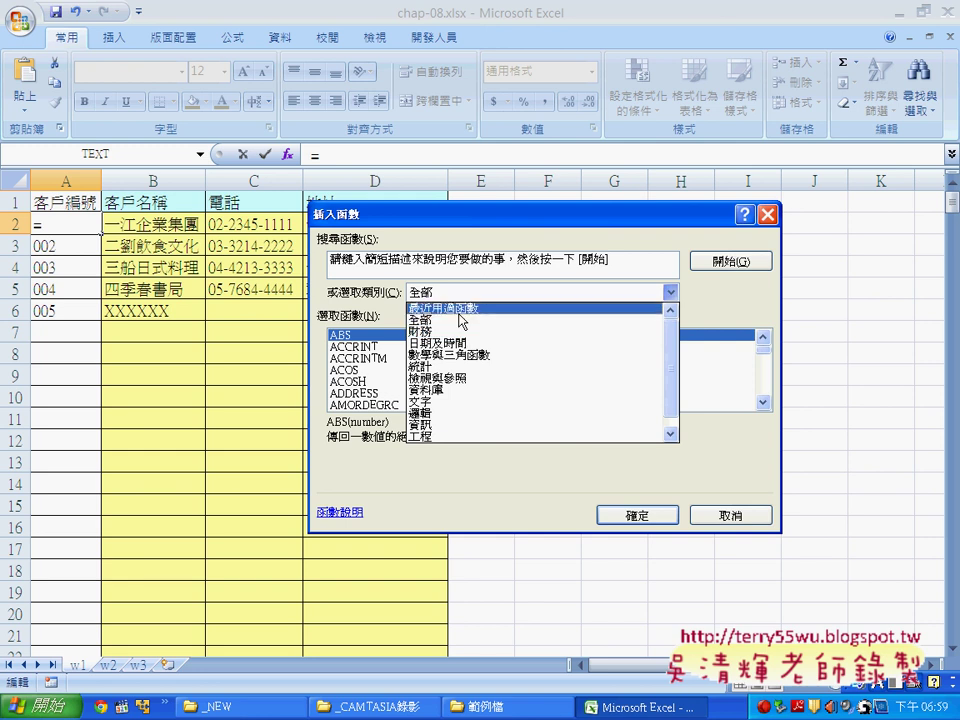
pyautogui.click(459, 320)
pyautogui.press('i')
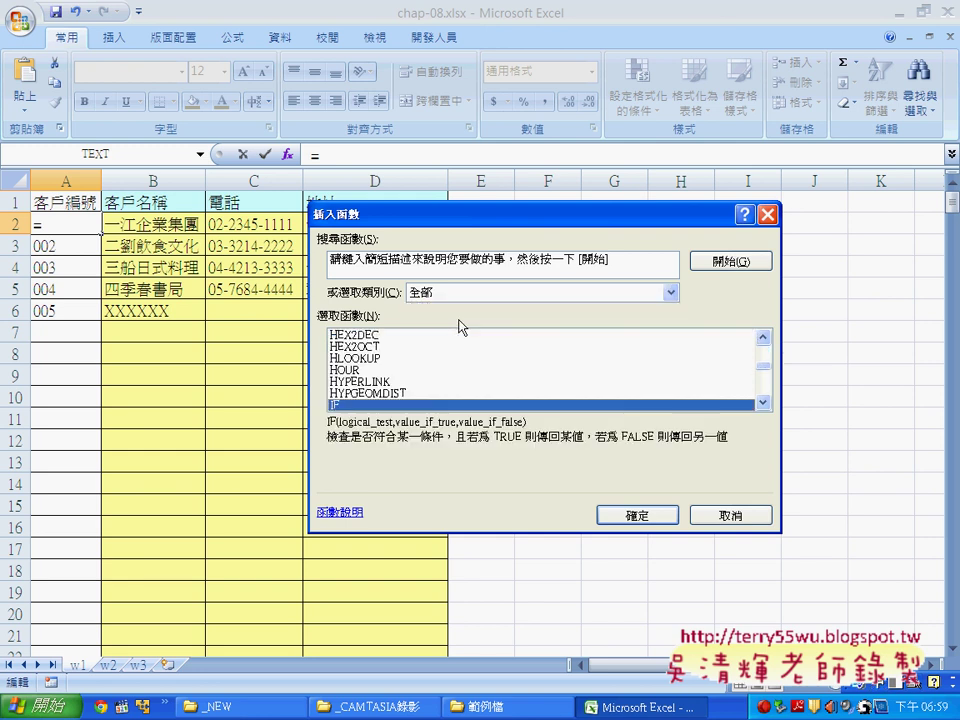
pyautogui.press('Return')
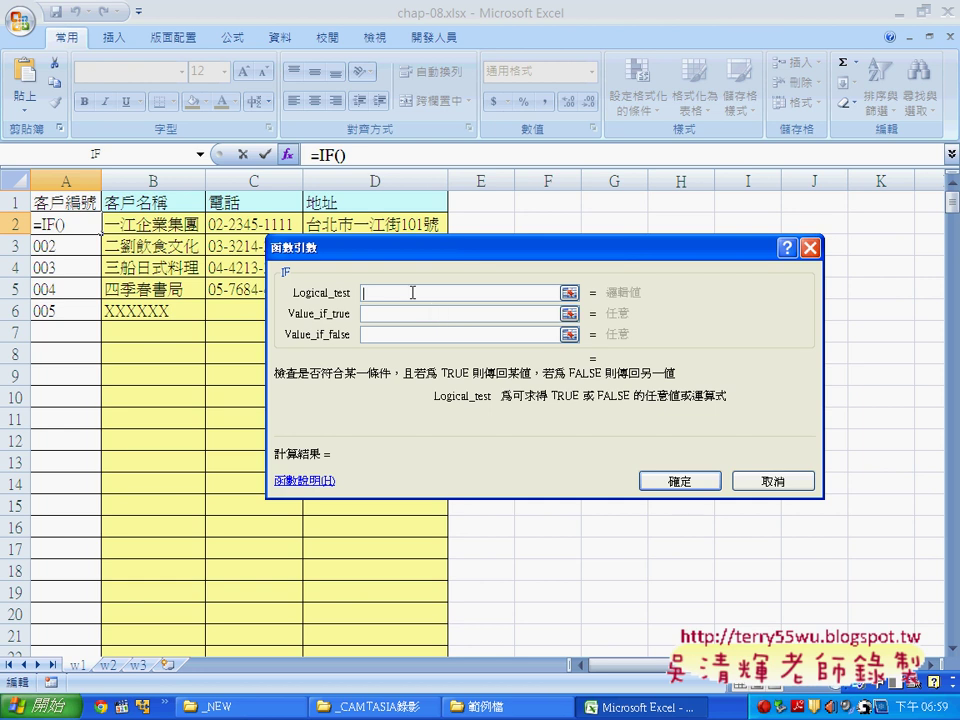
# Fill in IF arguments: test B2="", true value "", false value TEXT(ROW()-1,"000").
pyautogui.moveTo(382, 255); pyautogui.dragTo(474, 213)
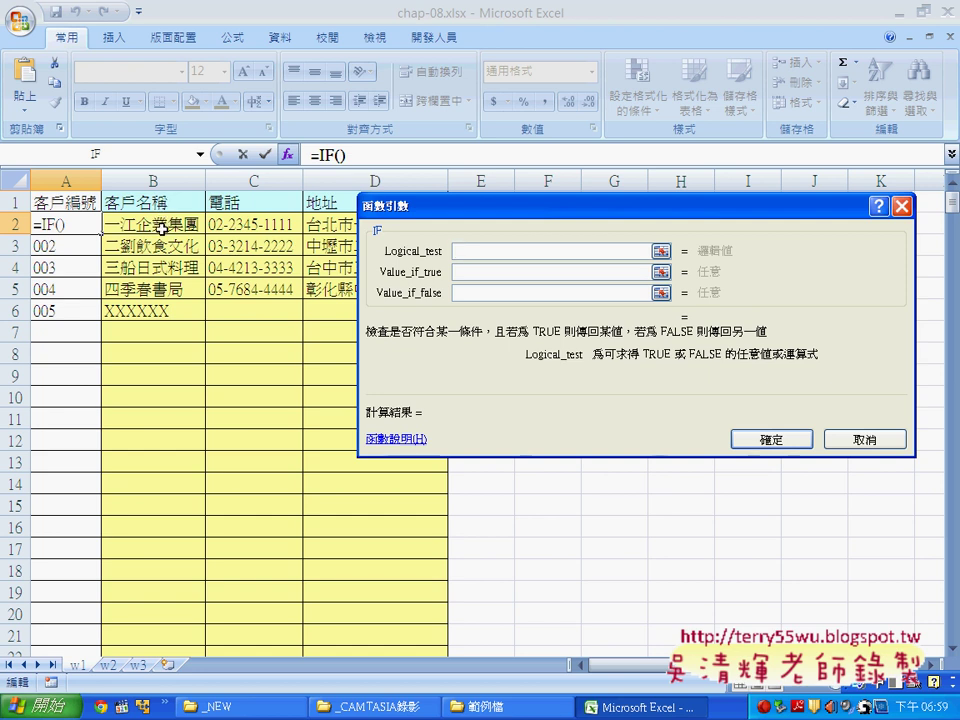
pyautogui.click(161, 228)
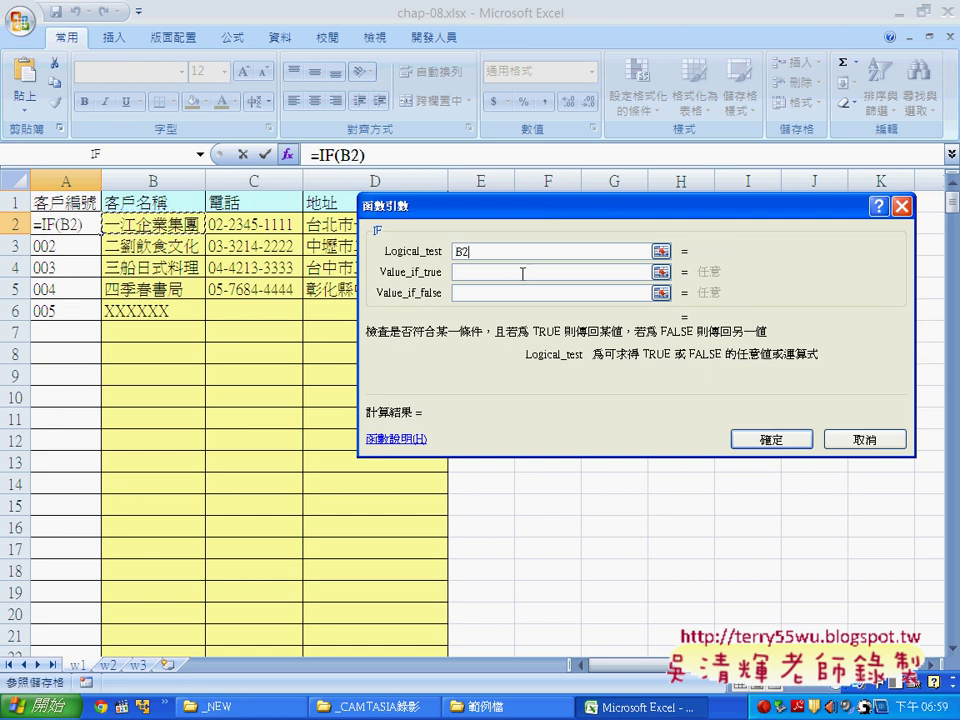
pyautogui.write('-')
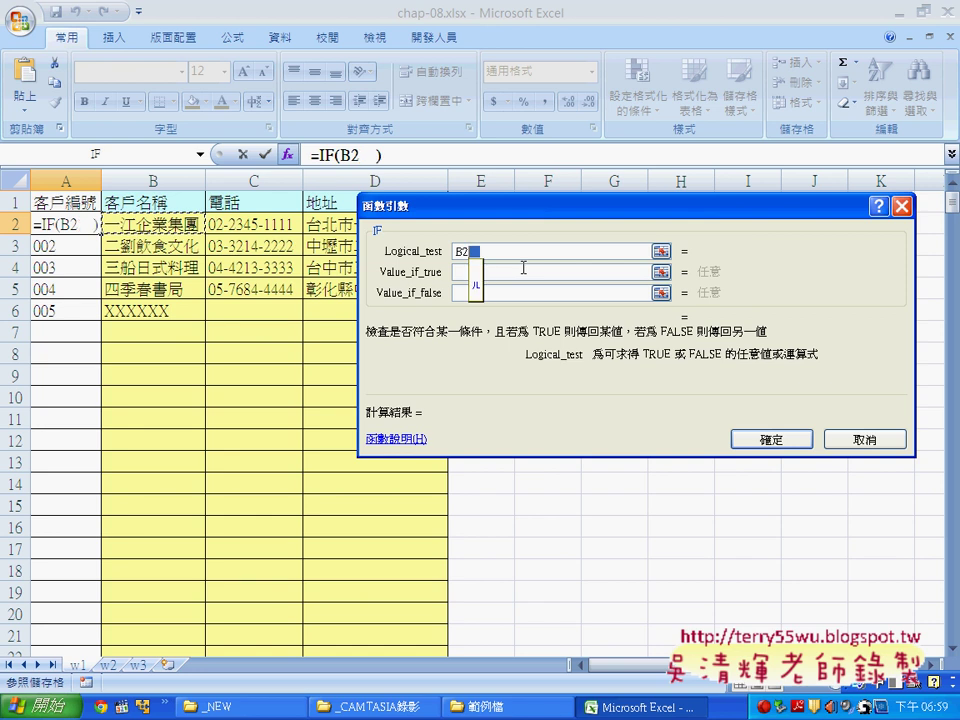
pyautogui.press('BackSpace')
pyautogui.write('=')
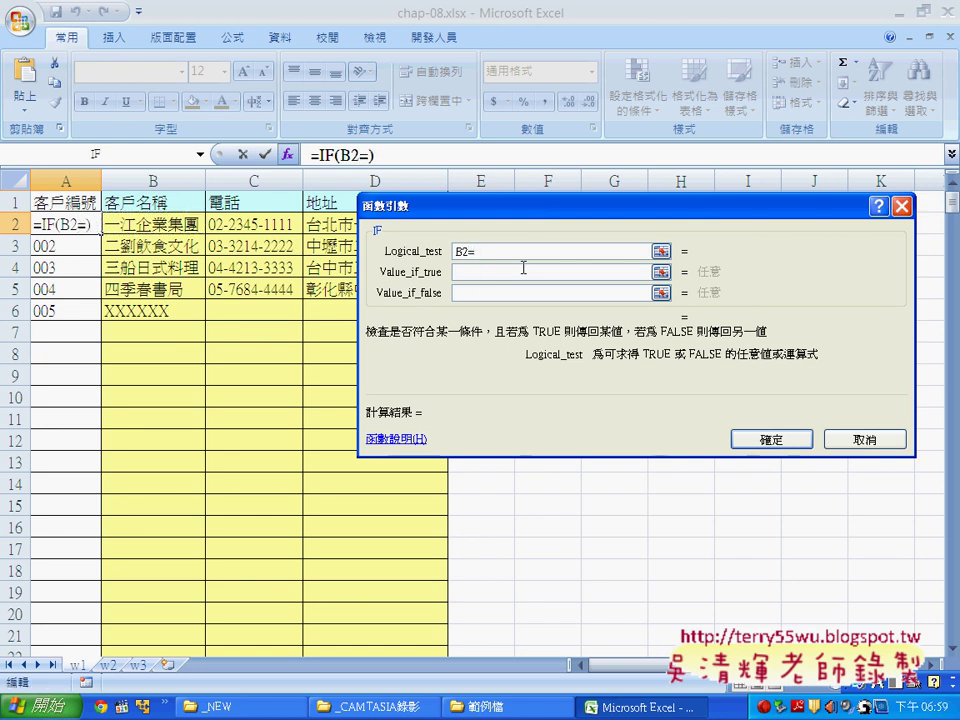
pyautogui.write('""')
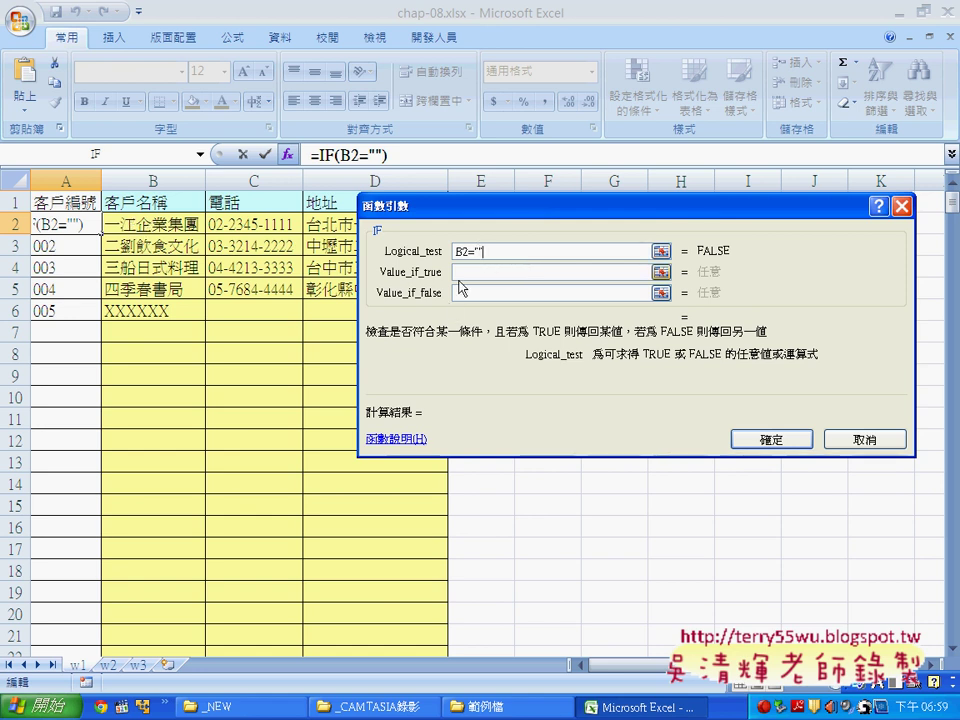
pyautogui.click(463, 271)
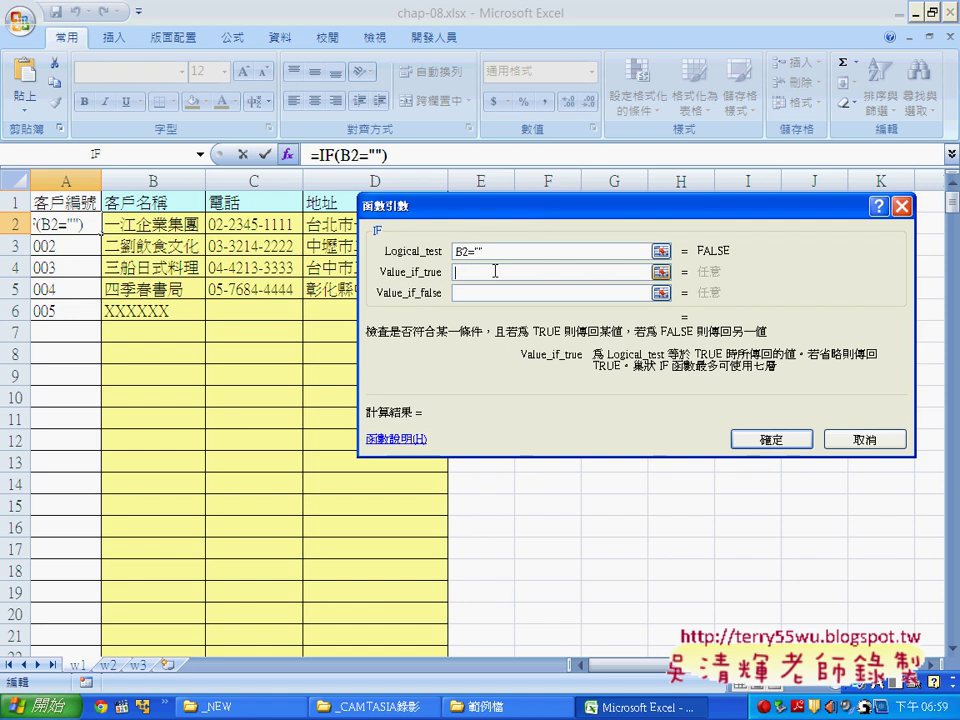
pyautogui.write('""')
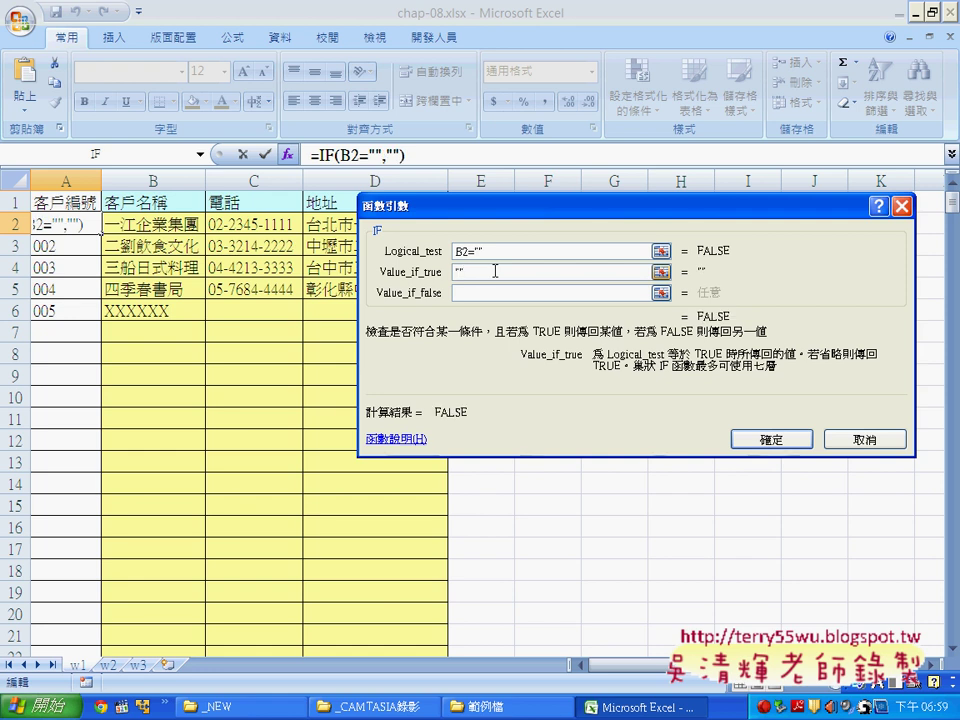
pyautogui.click(489, 294)
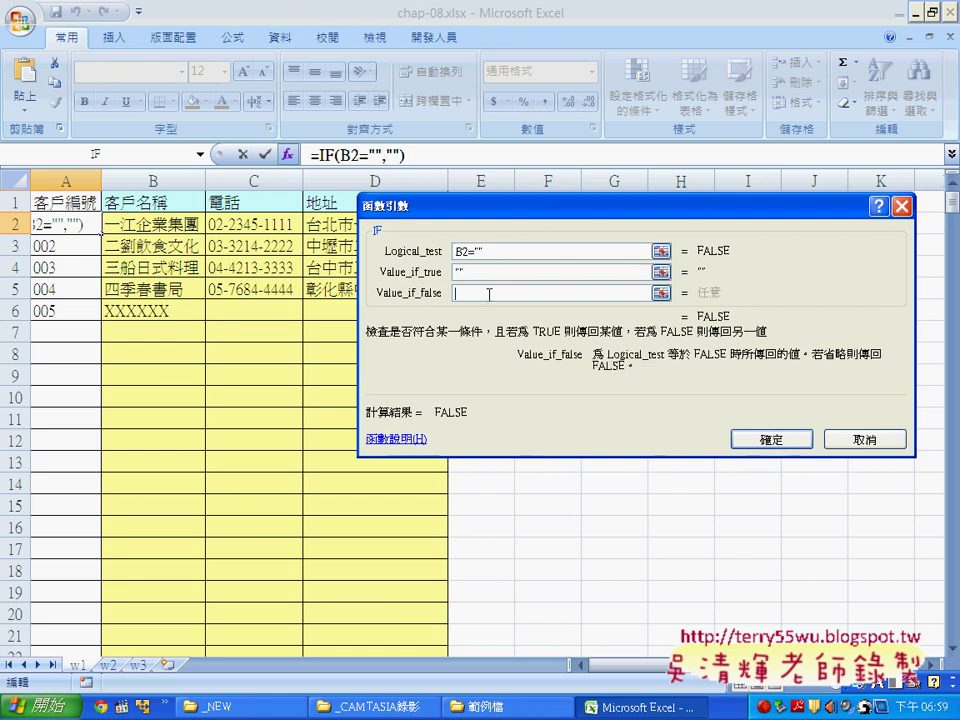
pyautogui.write('TEXT(ROW()-1,"000")')
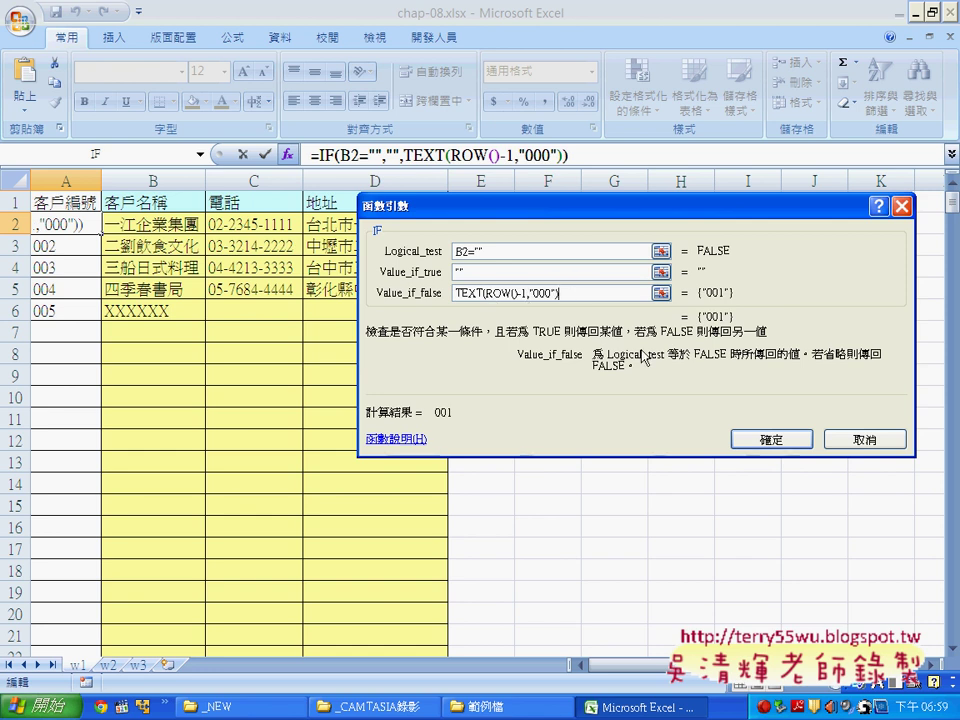
pyautogui.click(765, 439)
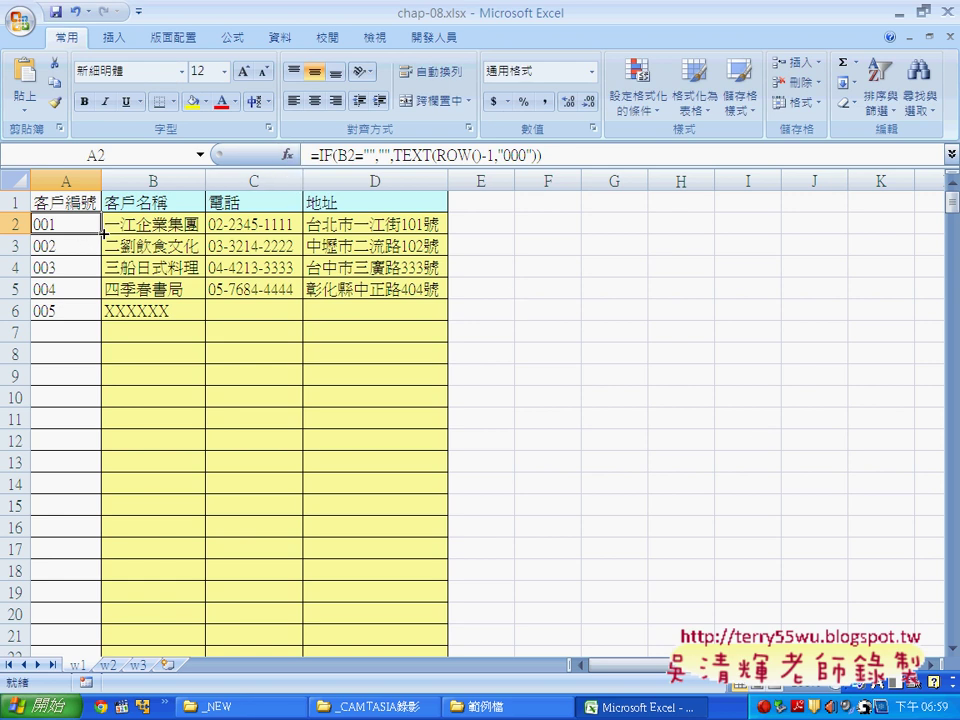
# Fill A2's IF formula down column A to row 1000 and check it in A921.
pyautogui.moveTo(103, 232); pyautogui.dragTo(103, 321)
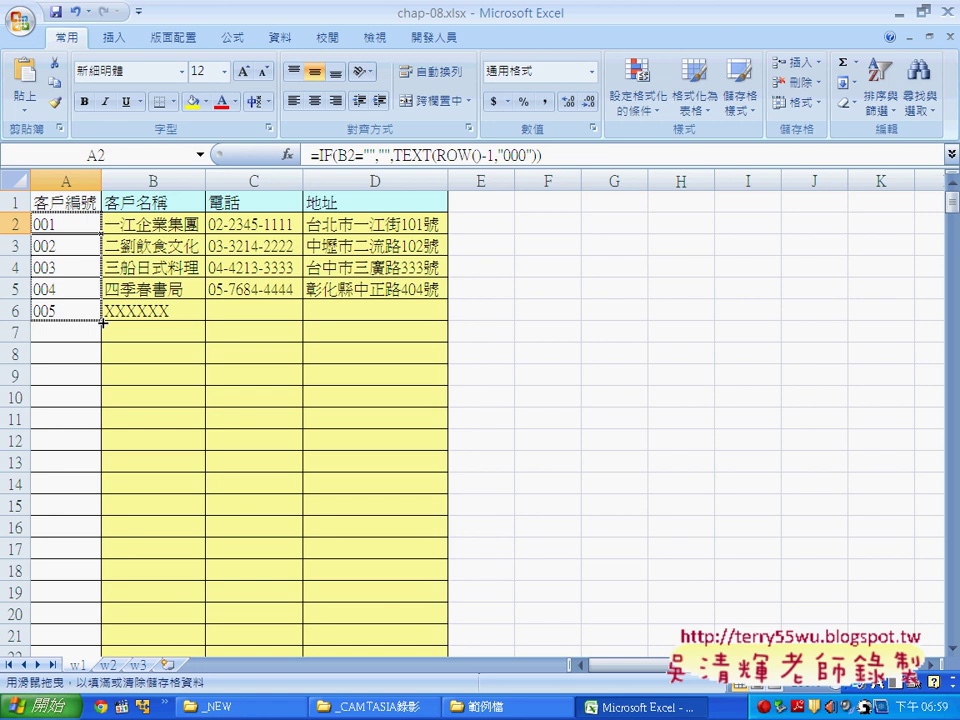
pyautogui.moveTo(103, 321); pyautogui.dragTo(85, 715)
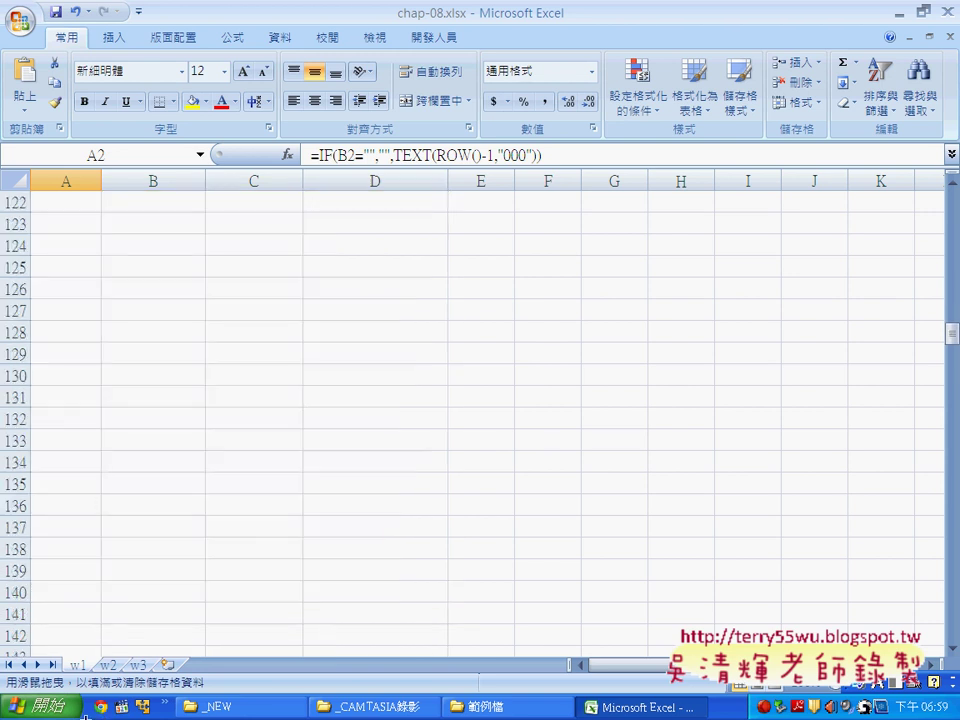
pyautogui.moveTo(85, 715)
pyautogui.mouseDown()
pyautogui.moveTo(92, 178)
pyautogui.moveTo(76, 266)
pyautogui.moveTo(72, 208)
pyautogui.moveTo(72, 283)
pyautogui.mouseUp()
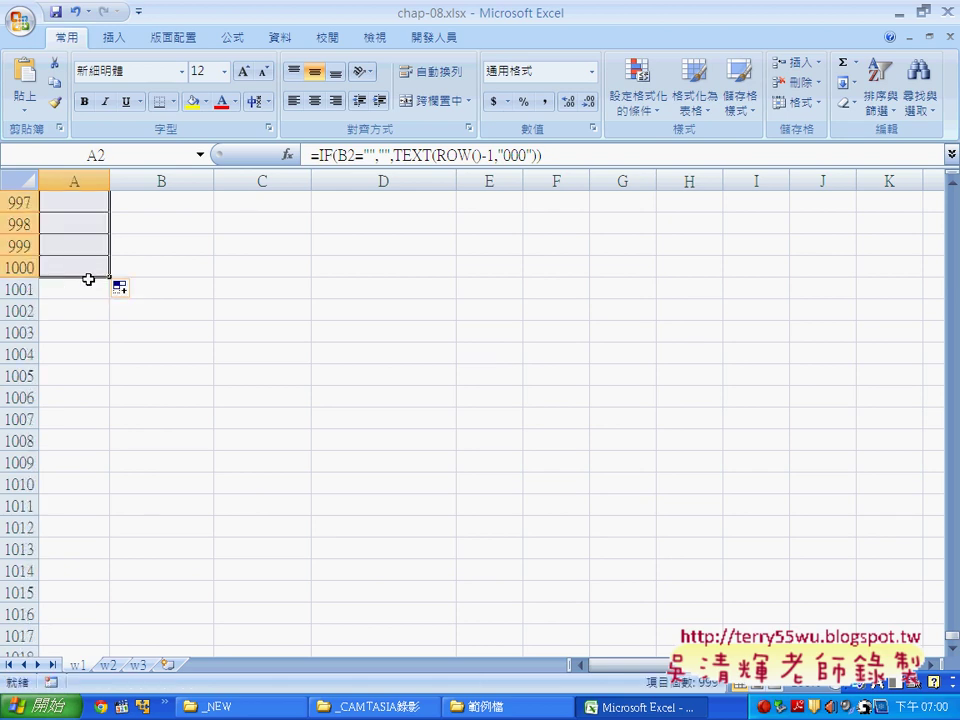
pyautogui.scroll(1, 88, 279)
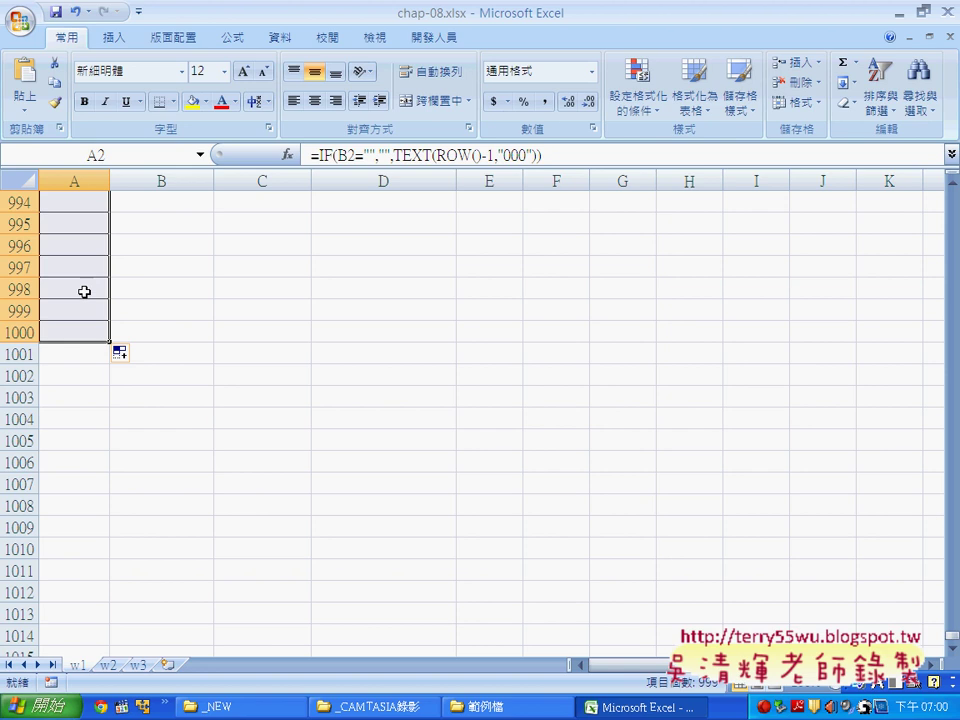
pyautogui.scroll(9, 79, 319)
pyautogui.scroll(4, 79, 321)
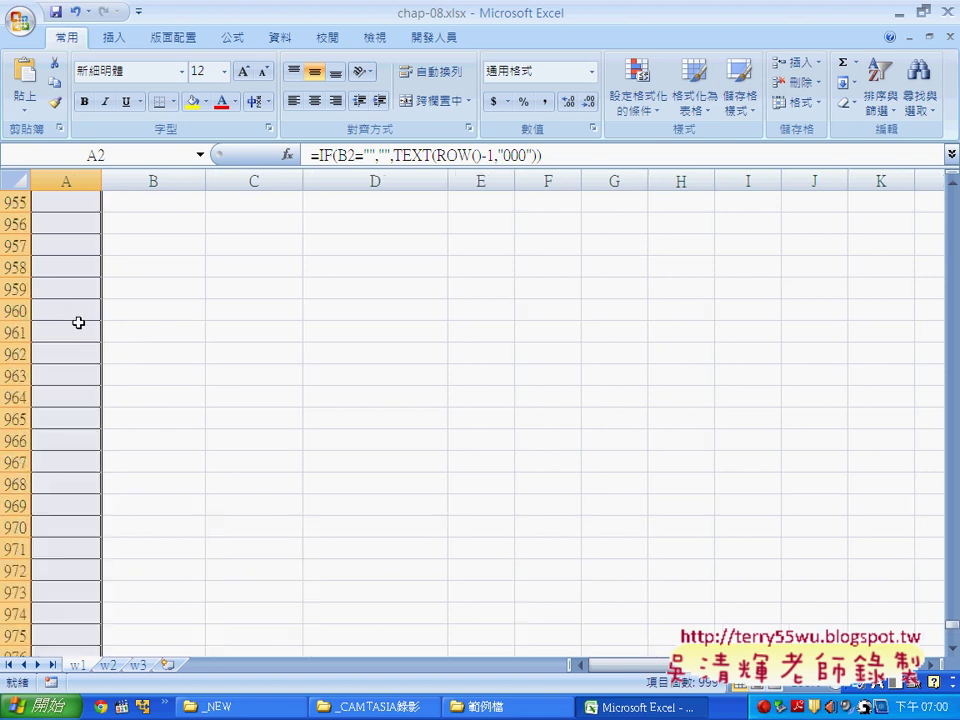
pyautogui.scroll(14, 78, 322)
pyautogui.click(43, 378)
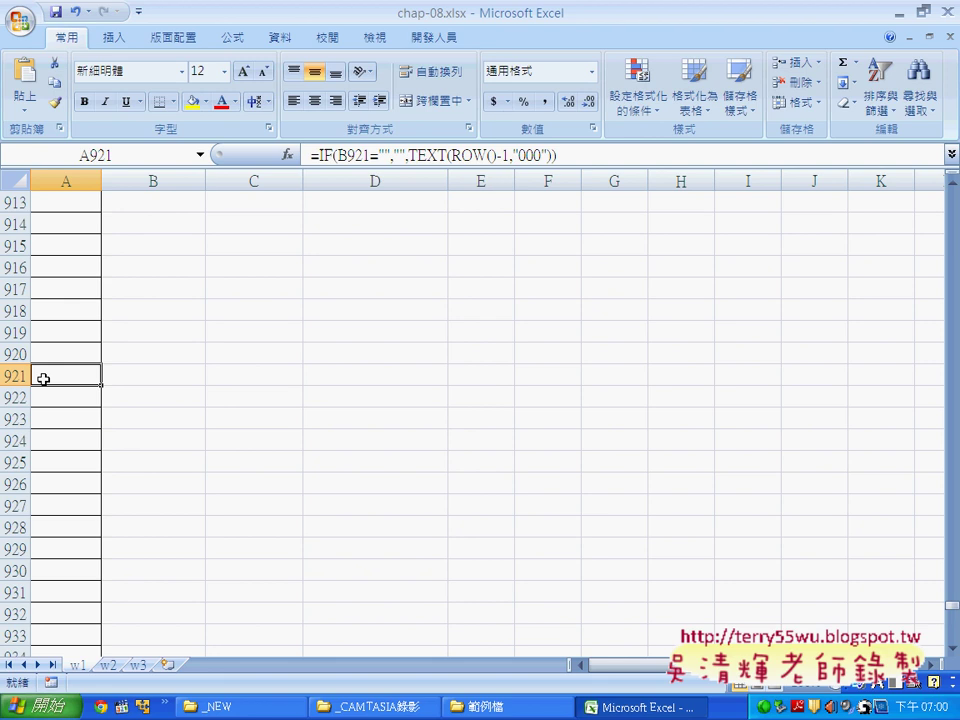
pyautogui.hotkey('ctrl', 'Home')
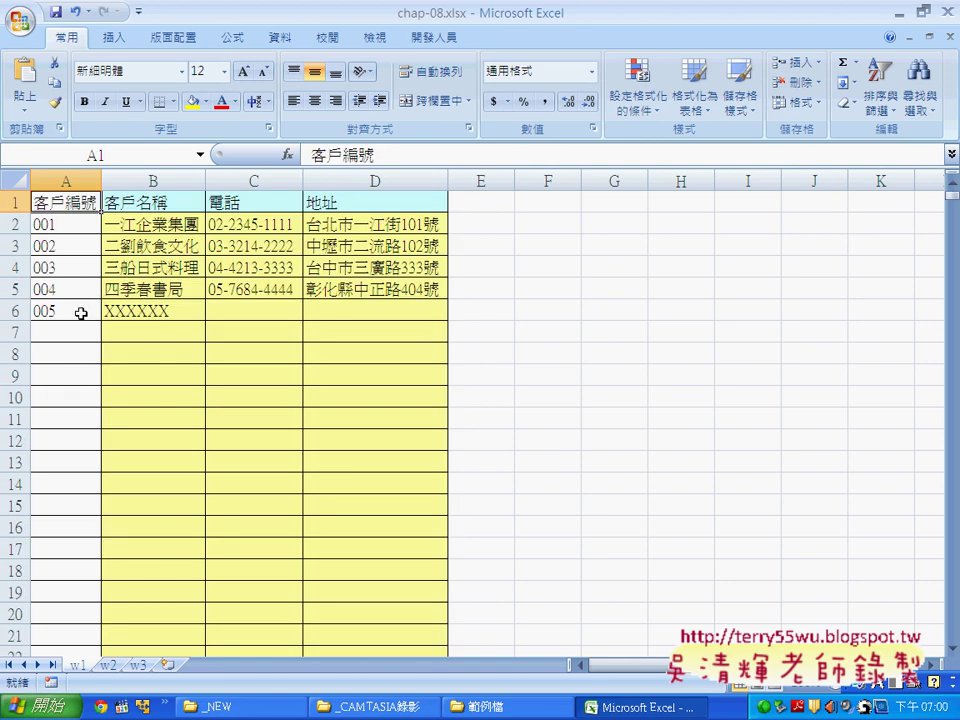
# Enter sample name XXXXXX in B7 and confirm A7 now shows ID 006.
pyautogui.click(81, 313)
pyautogui.click(154, 334)
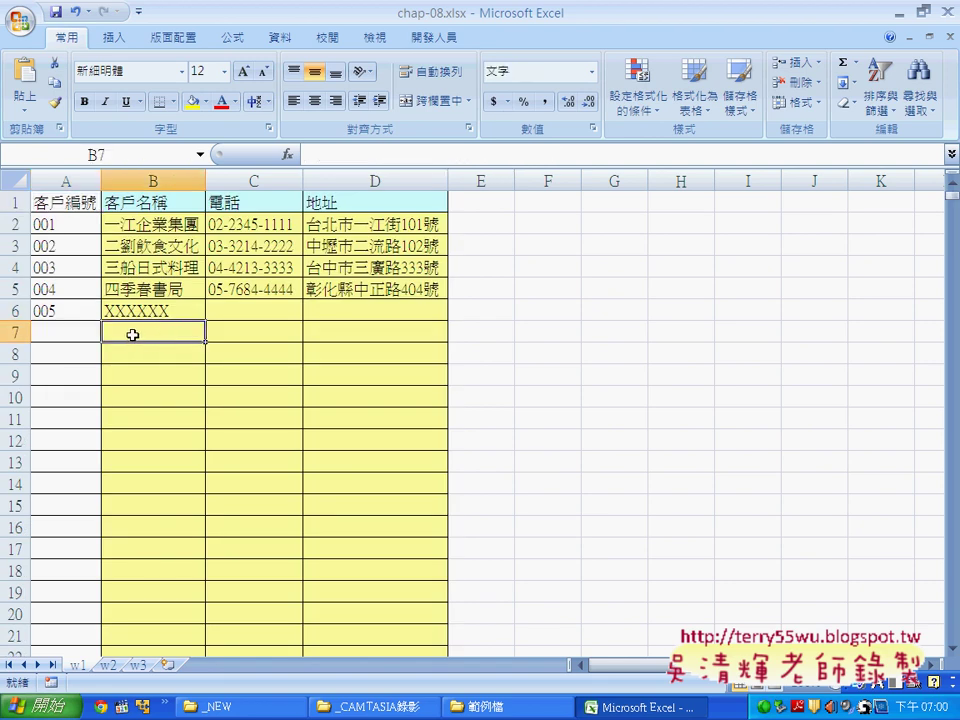
pyautogui.write('XXX')
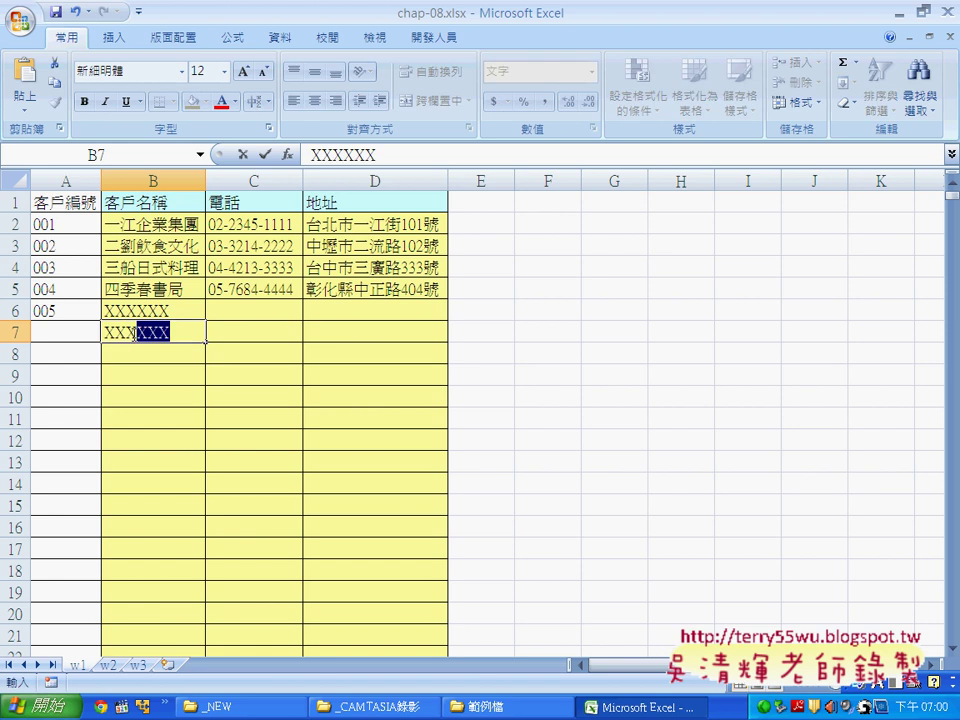
pyautogui.write('X')
pyautogui.press('Return')
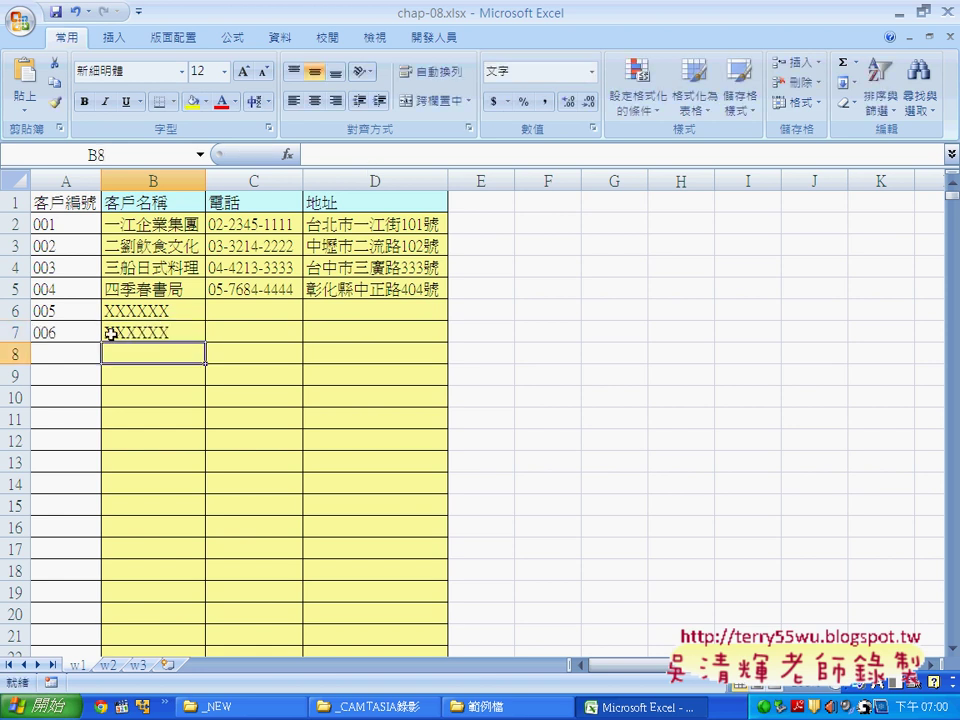
pyautogui.click(75, 330)
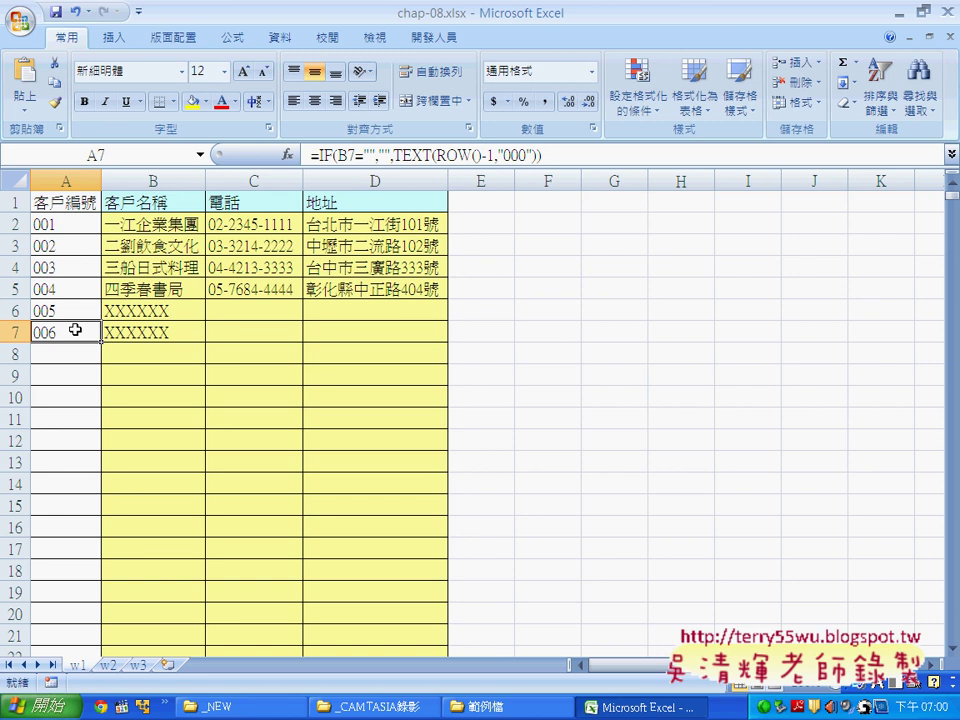
# Switch to the example-files folder and back, then review A2's ID formula.
pyautogui.click(517, 711)
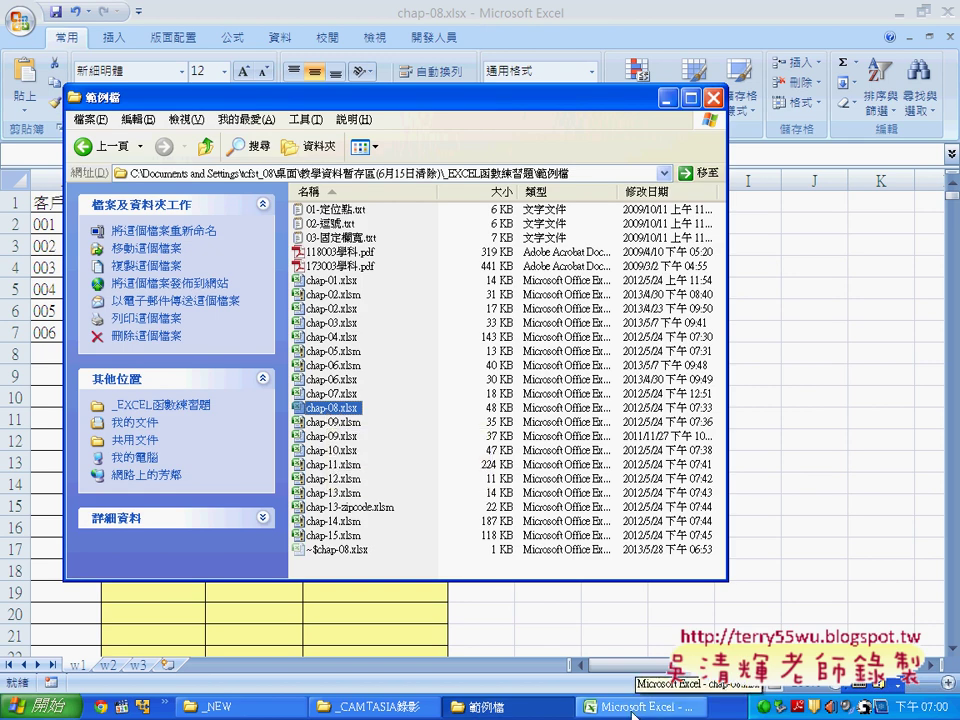
pyautogui.hotkey('alt', 'Tab')
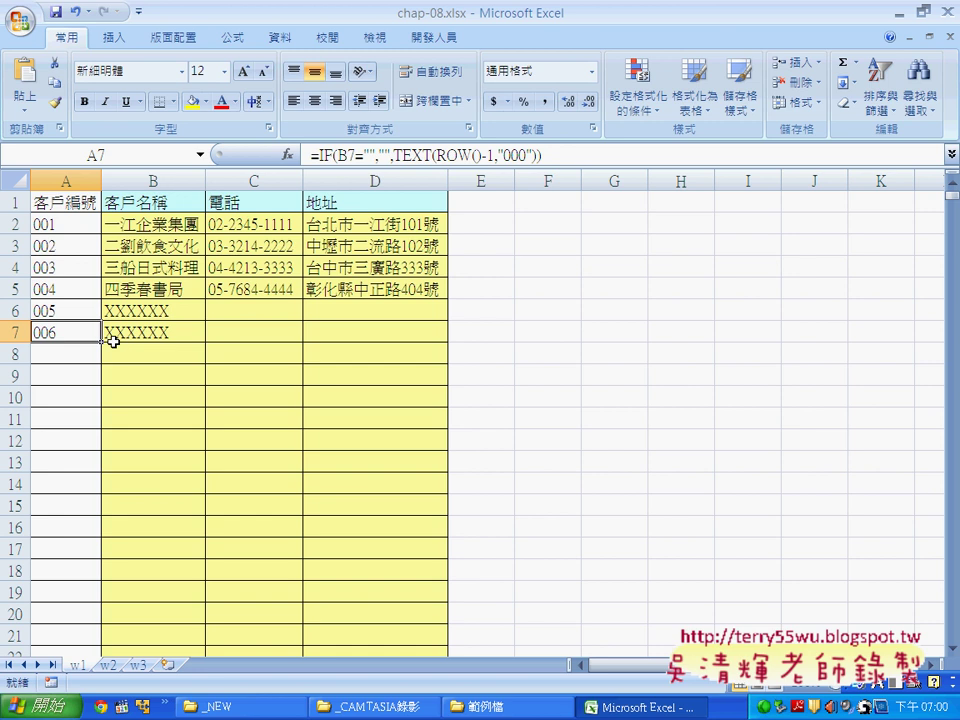
pyautogui.click(67, 232)
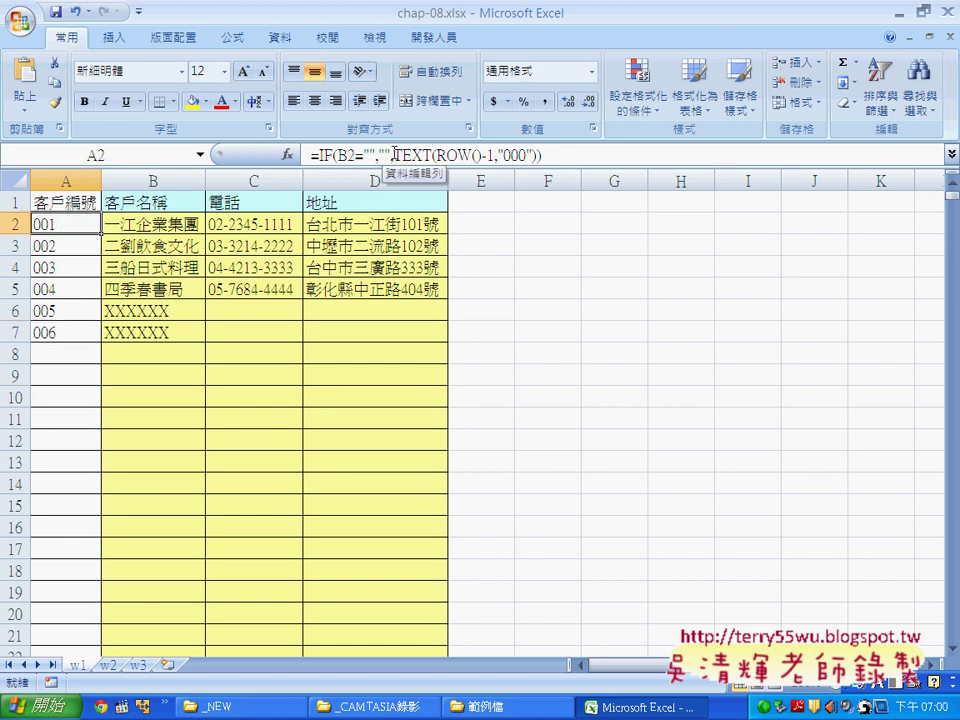
pyautogui.moveTo(397, 155); pyautogui.dragTo(443, 152)
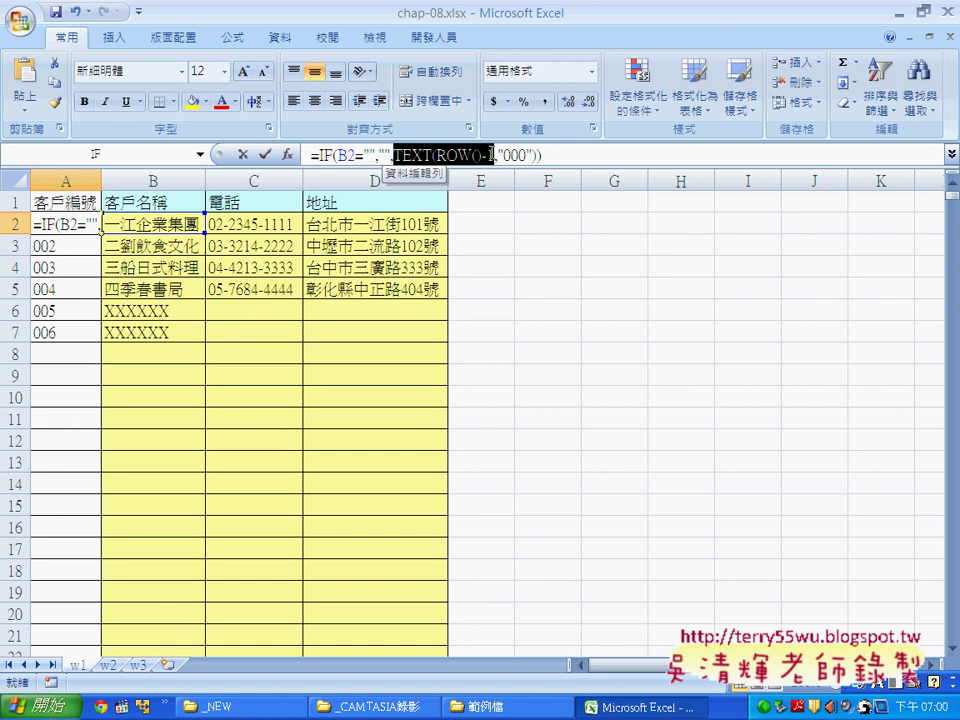
pyautogui.click(442, 152)
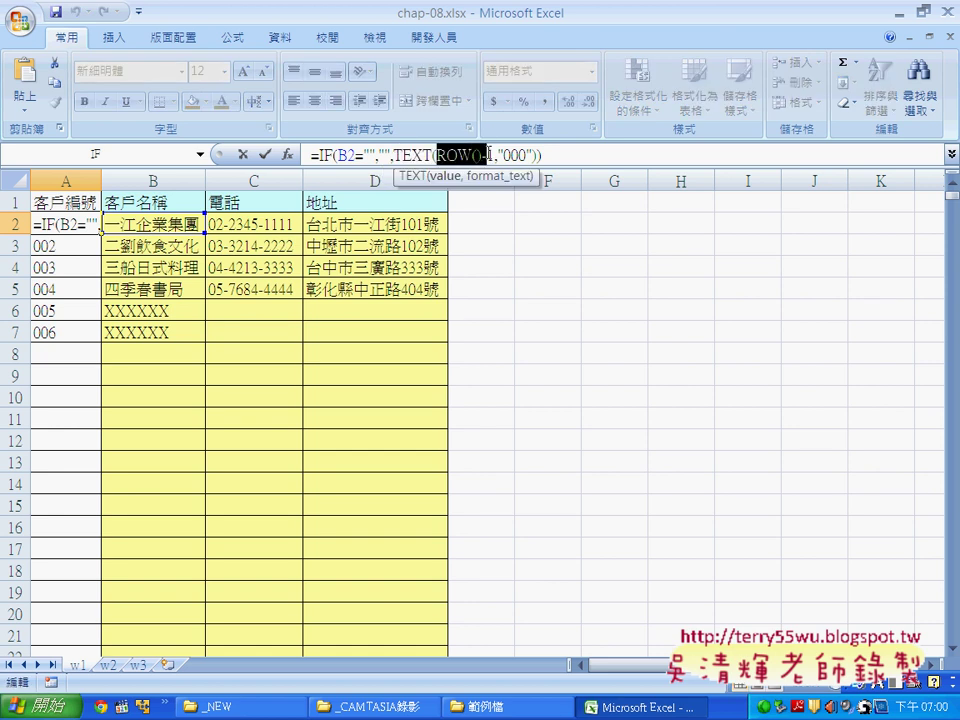
pyautogui.moveTo(476, 154); pyautogui.dragTo(494, 154)
pyautogui.click(393, 154)
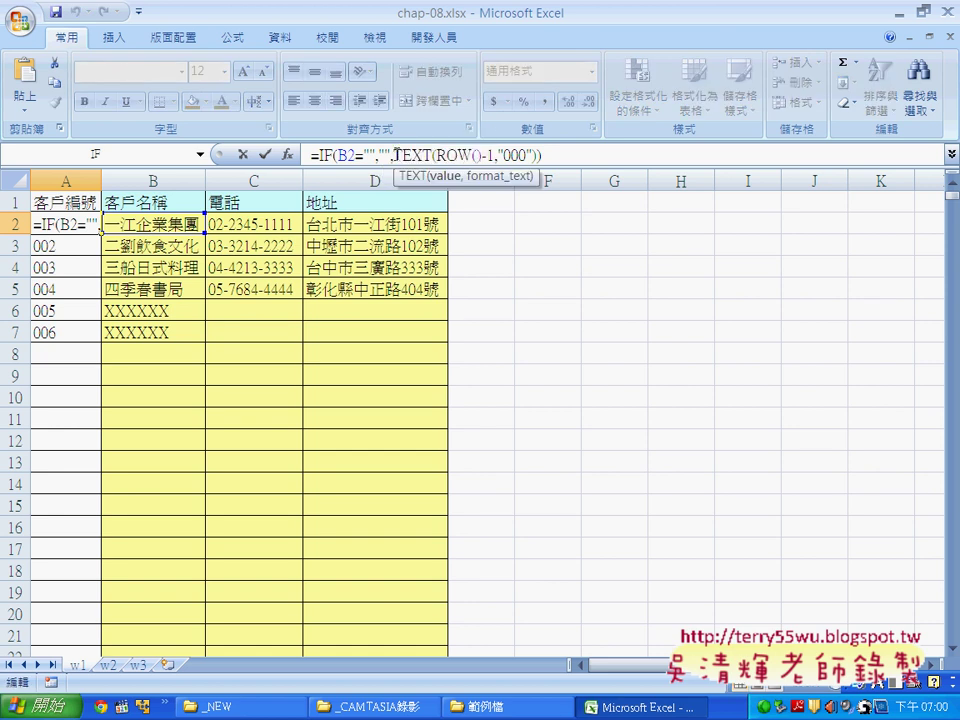
pyautogui.hotkey('shift', 'Right')
pyautogui.hotkey('shift', 'Right')
pyautogui.hotkey('shift', 'Right')
pyautogui.hotkey('shift', 'Right')
pyautogui.hotkey('shift', 'Right')
pyautogui.hotkey('shift', 'Right')
pyautogui.hotkey('shift', 'Right')
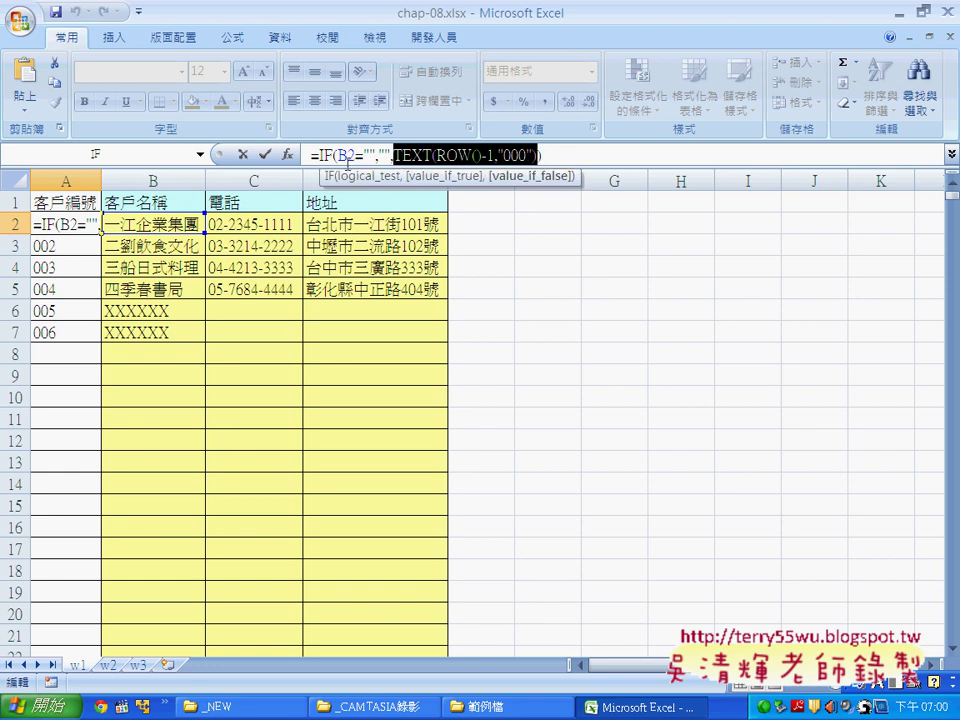